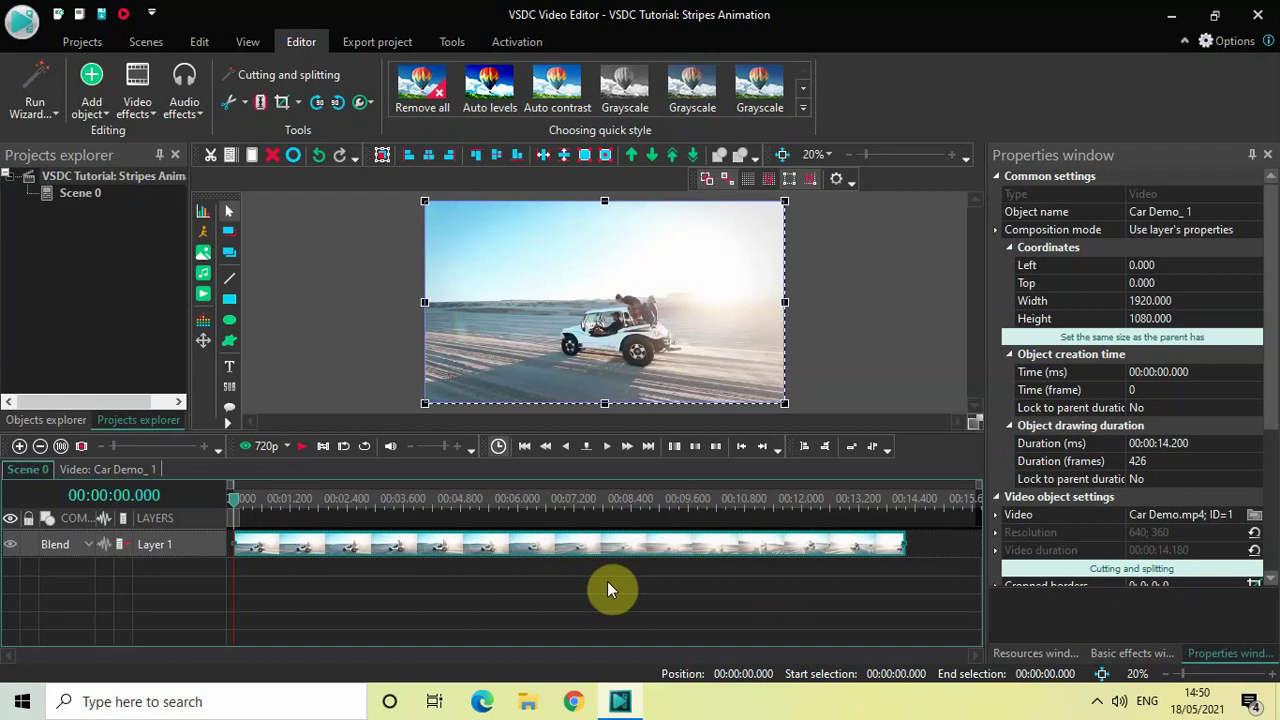
# Step: Inside the Car Demo clip, add a one-second Door wipe transition (Wipe 7) near the end
pyautogui.doubleClick(529, 549)
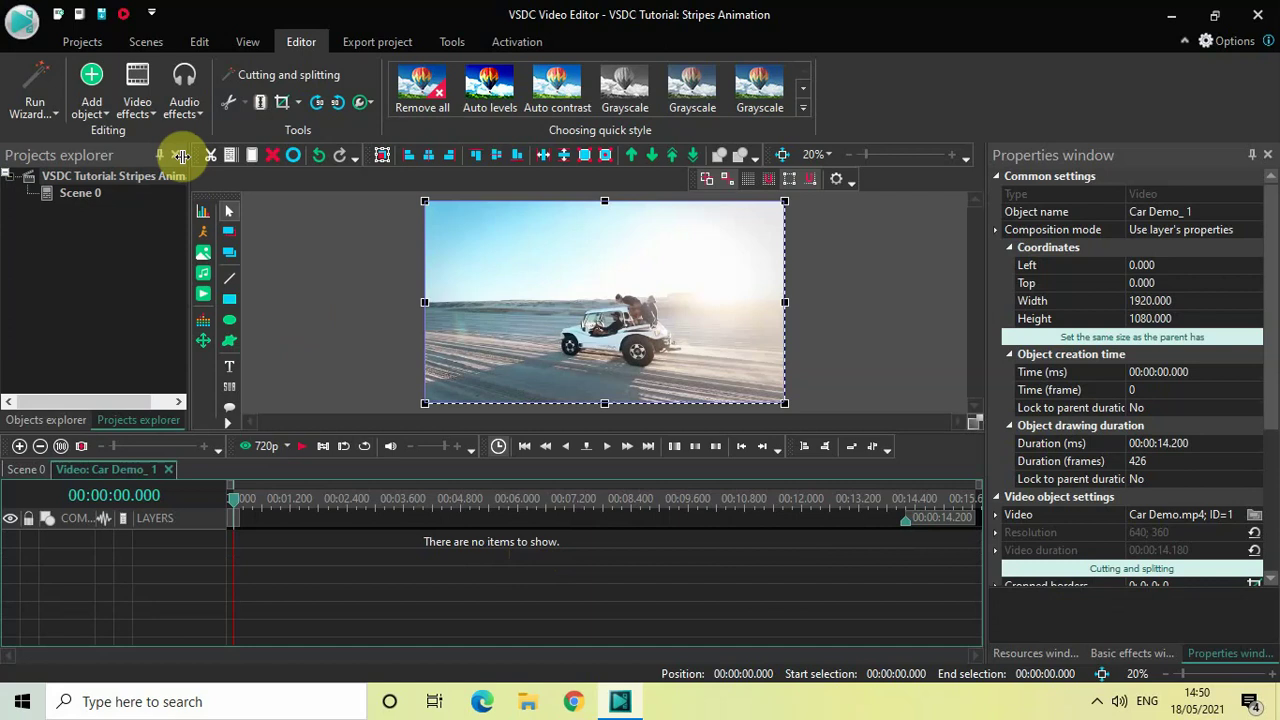
pyautogui.click(137, 100)
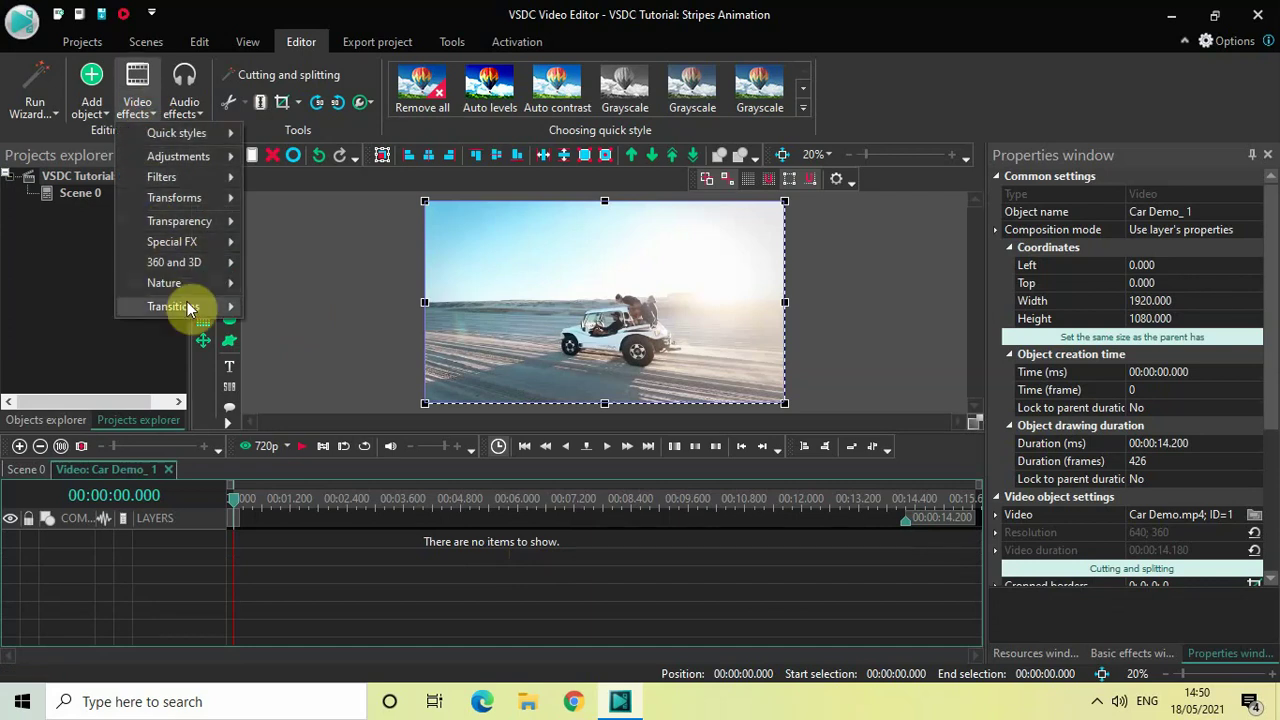
pyautogui.moveTo(186, 307)
pyautogui.click(290, 330)
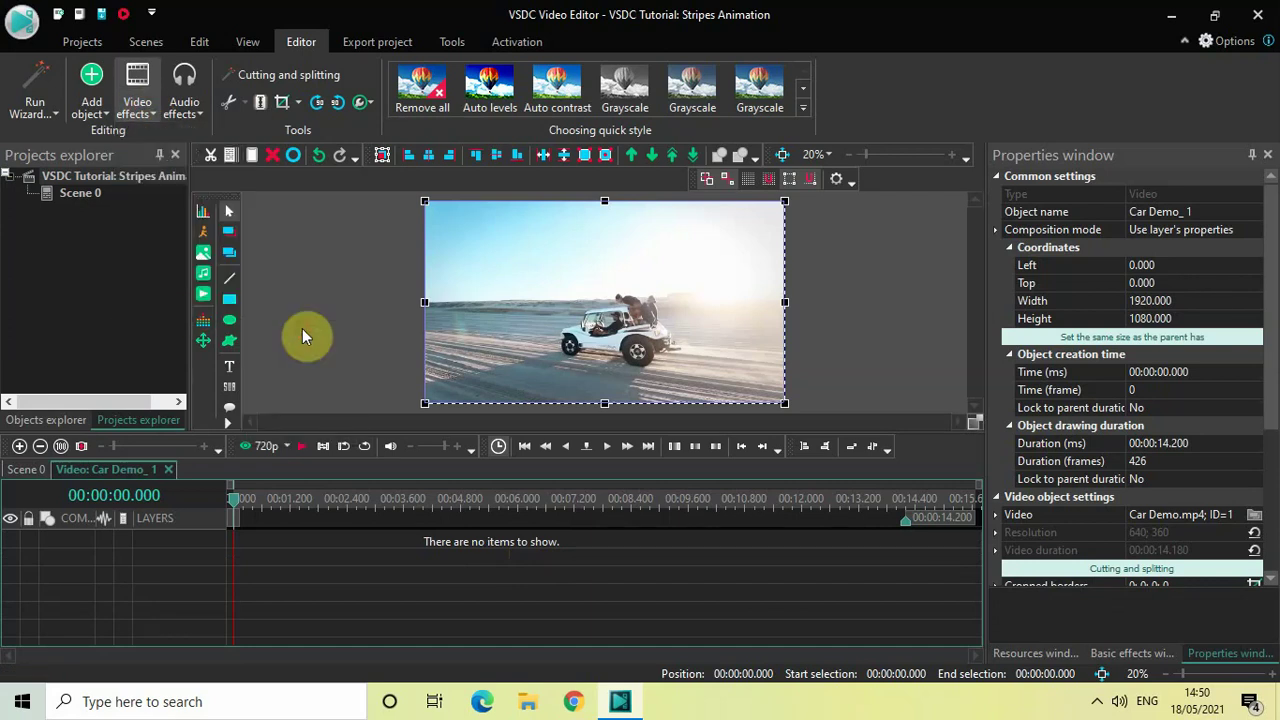
pyautogui.click(808, 435)
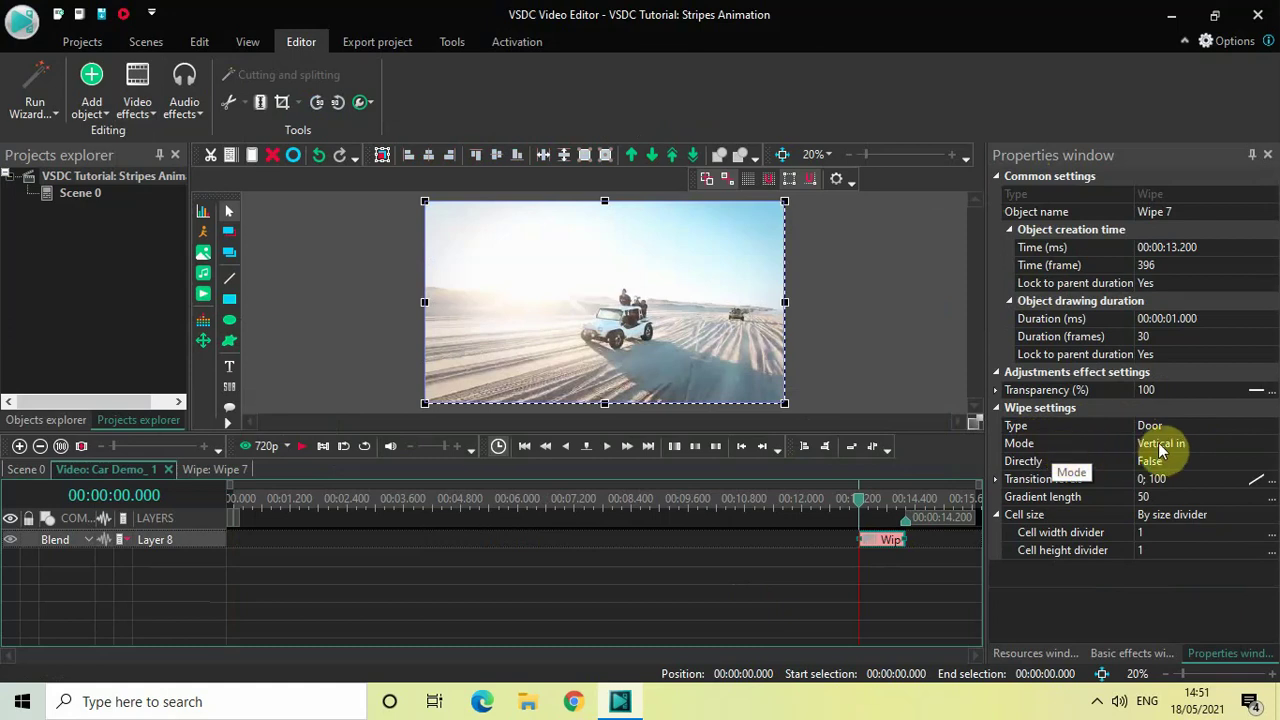
# Step: In Wipe 7's properties, choose Vertical out mode, levels 0; 20, gradient length 0
pyautogui.click(1270, 446)
pyautogui.click(1270, 444)
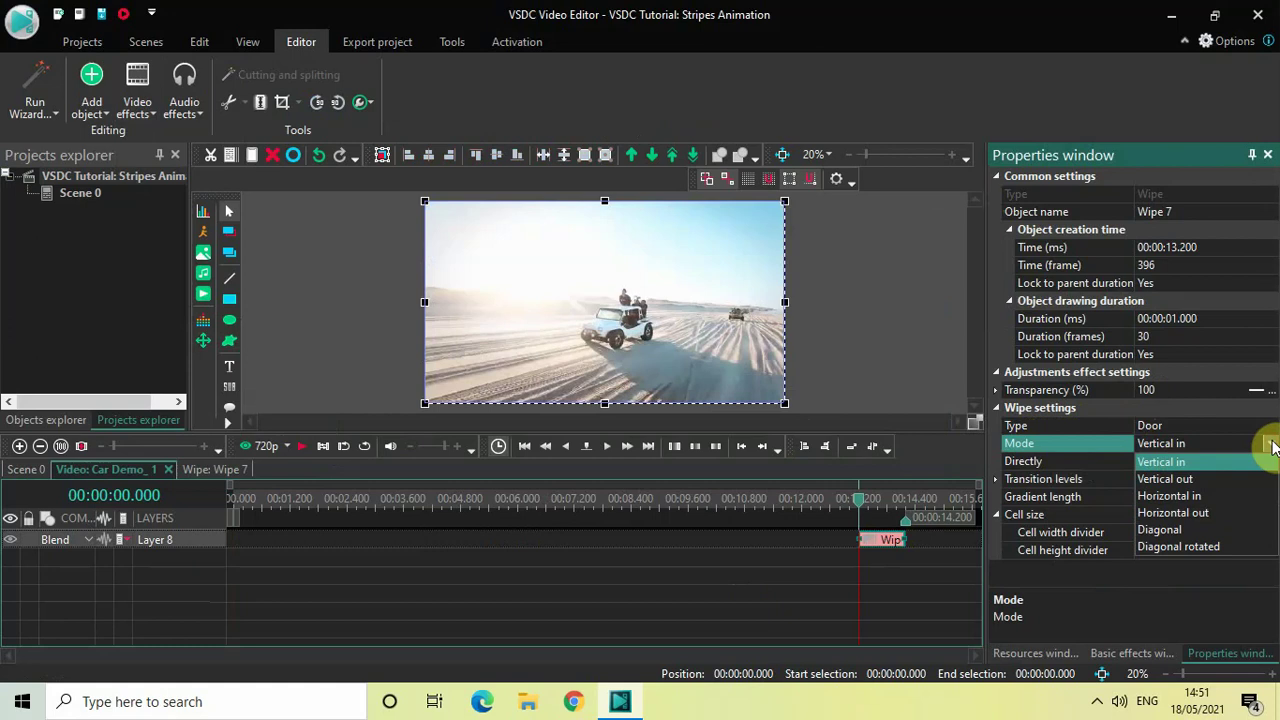
pyautogui.click(1174, 480)
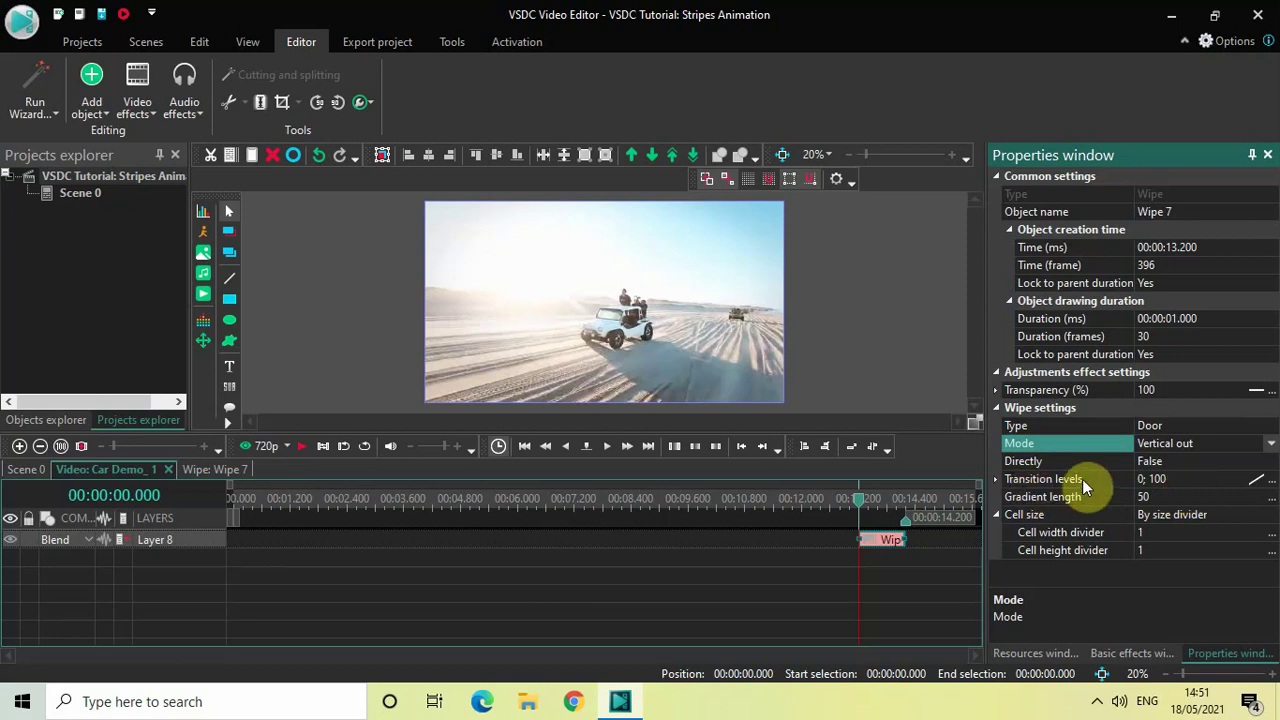
pyautogui.click(1180, 482)
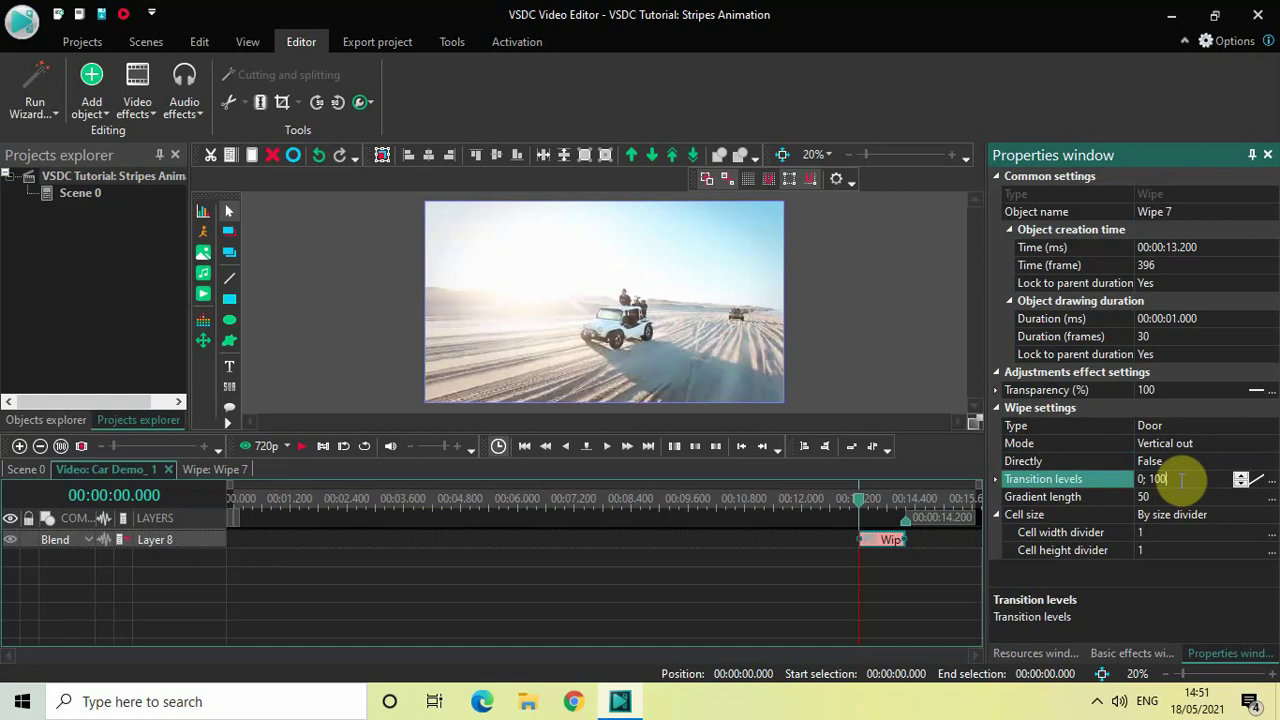
pyautogui.press('BackSpace')
pyautogui.press('BackSpace')
pyautogui.press('BackSpace')
pyautogui.write('20')
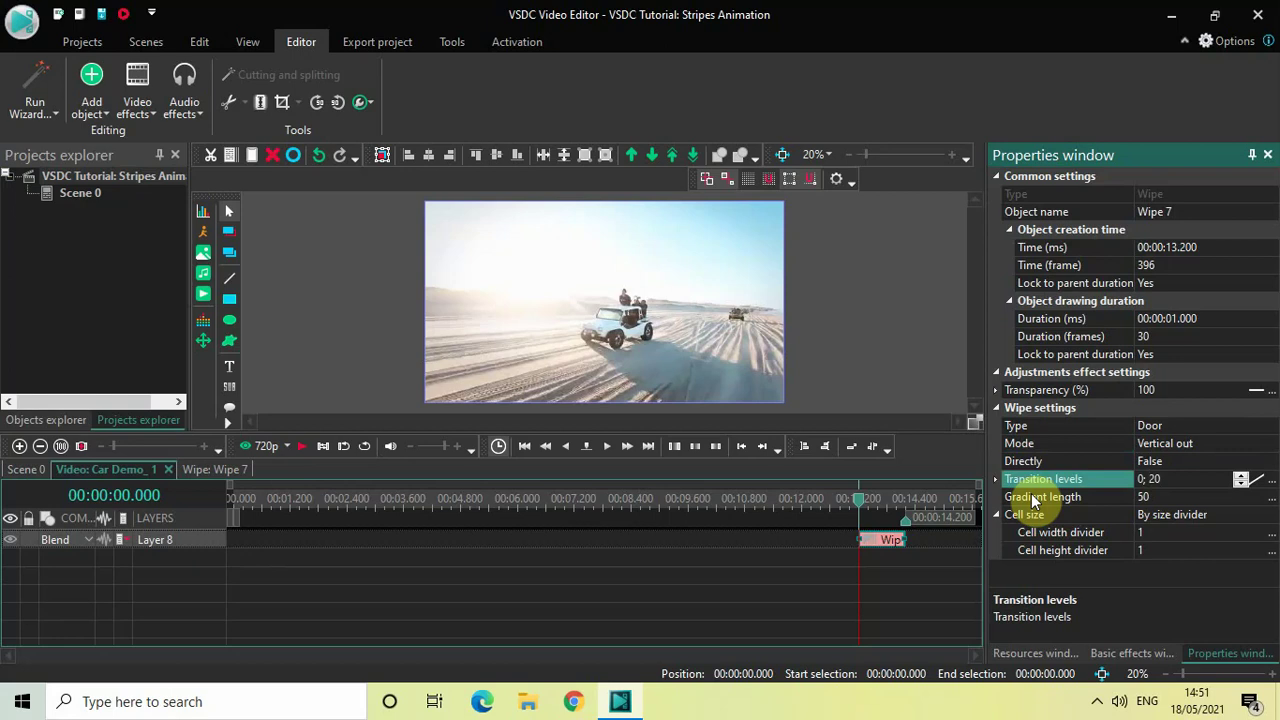
pyautogui.click(1162, 495)
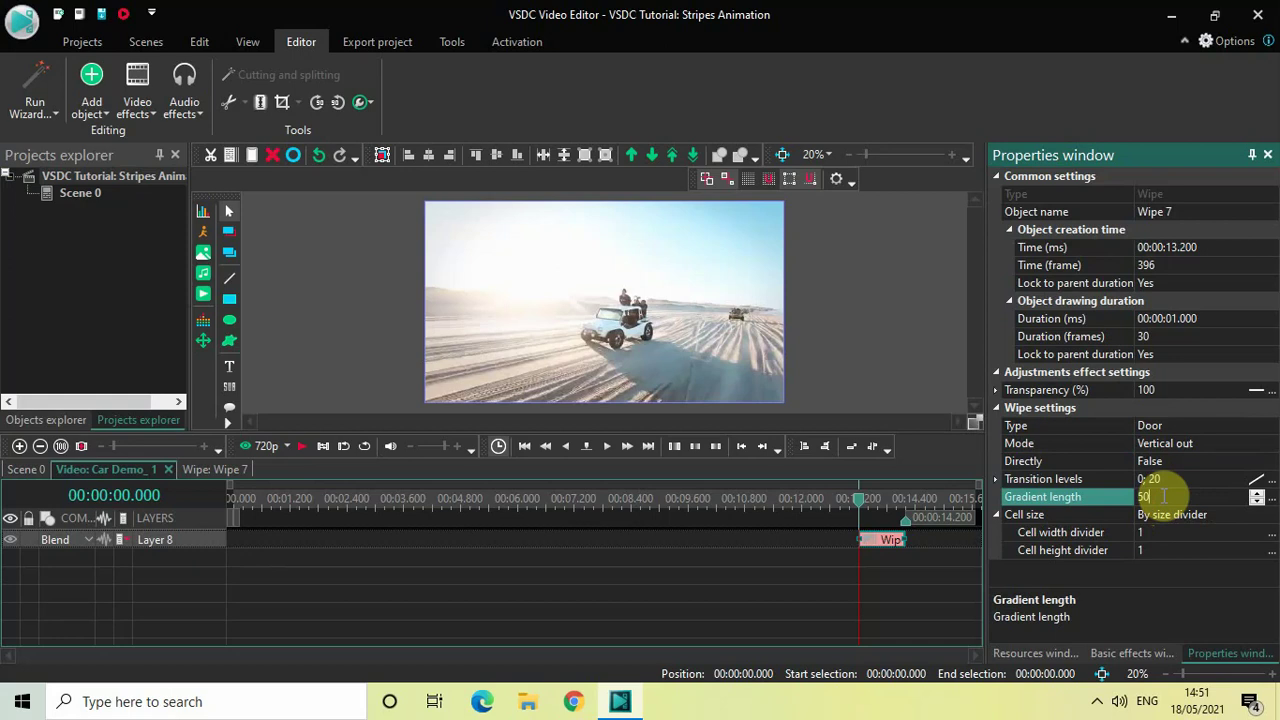
pyautogui.press('BackSpace')
pyautogui.press('BackSpace')
pyautogui.write('0')
pyautogui.press('Return')
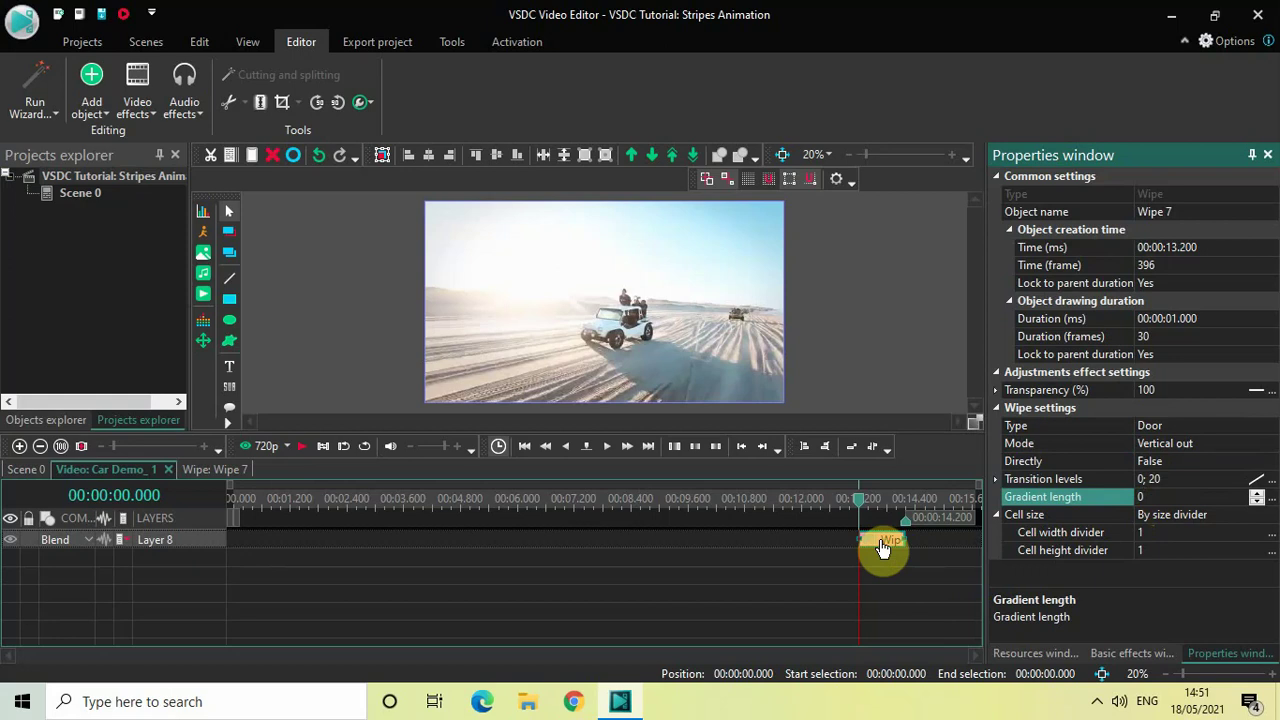
# Step: Drag Wipe 7 to the start of Car Demo_1 and play a preview from the beginning
pyautogui.moveTo(883, 547); pyautogui.dragTo(157, 500)
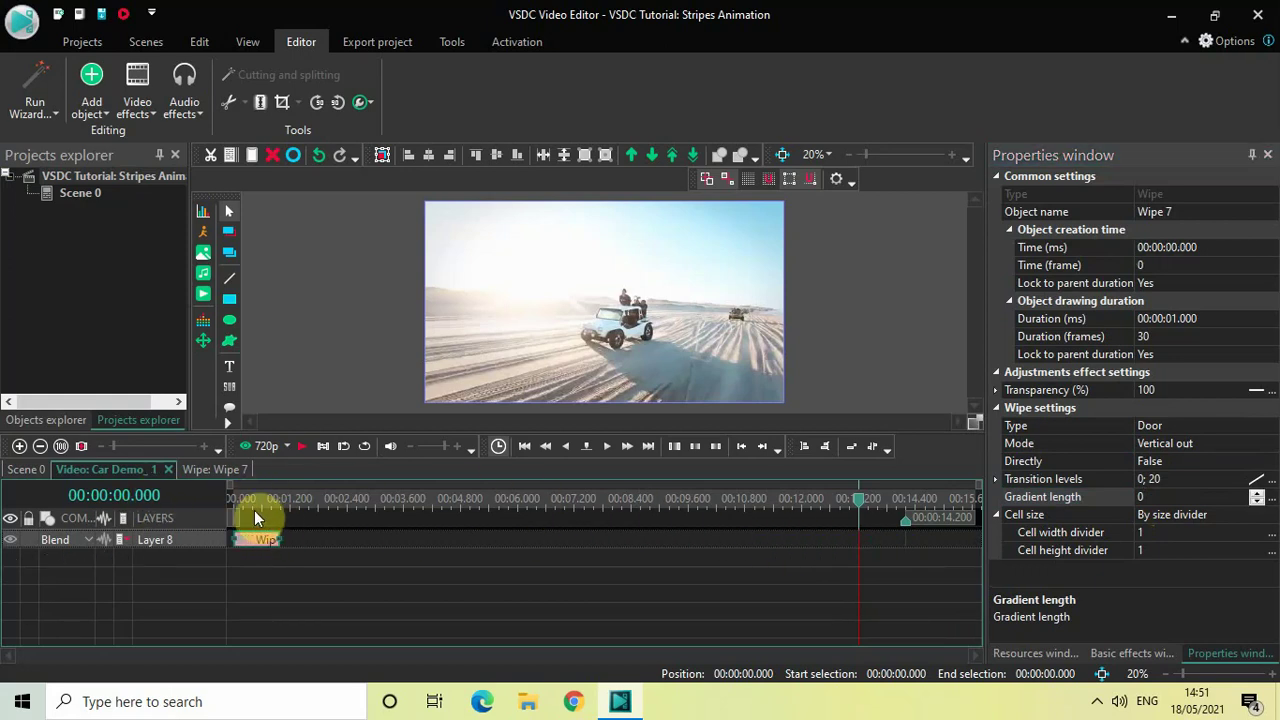
pyautogui.click(228, 494)
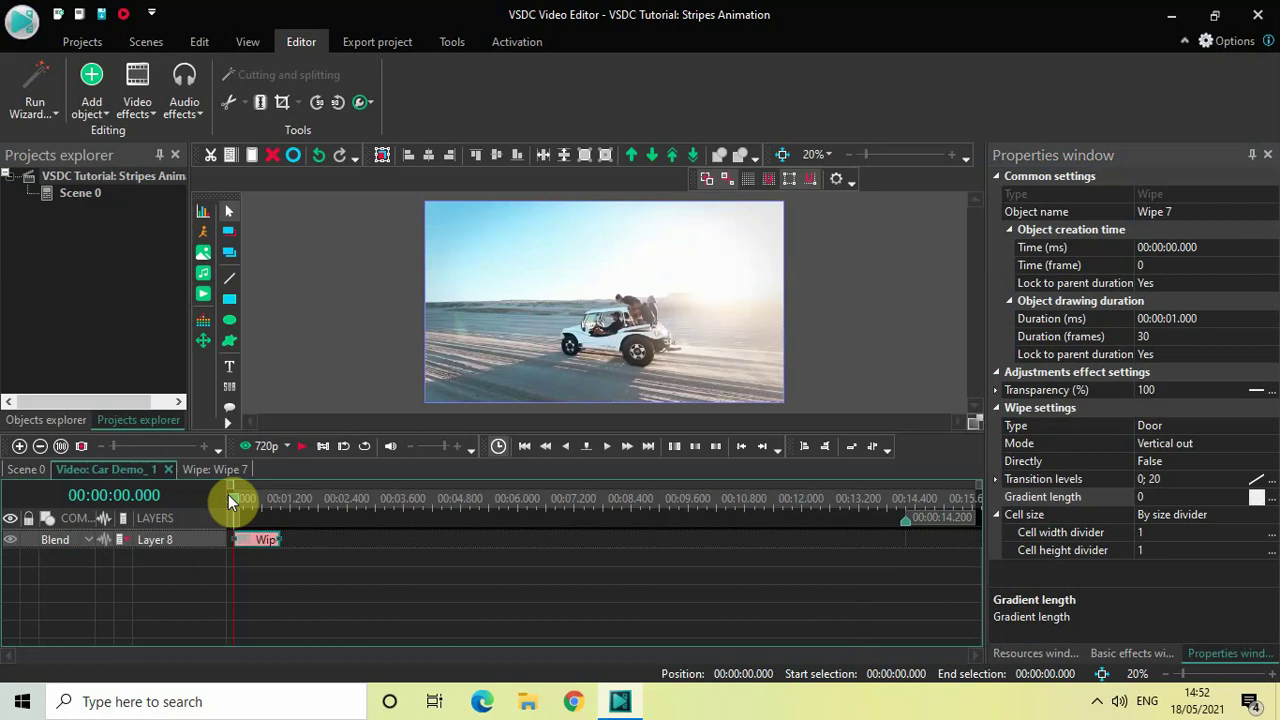
pyautogui.press('space')
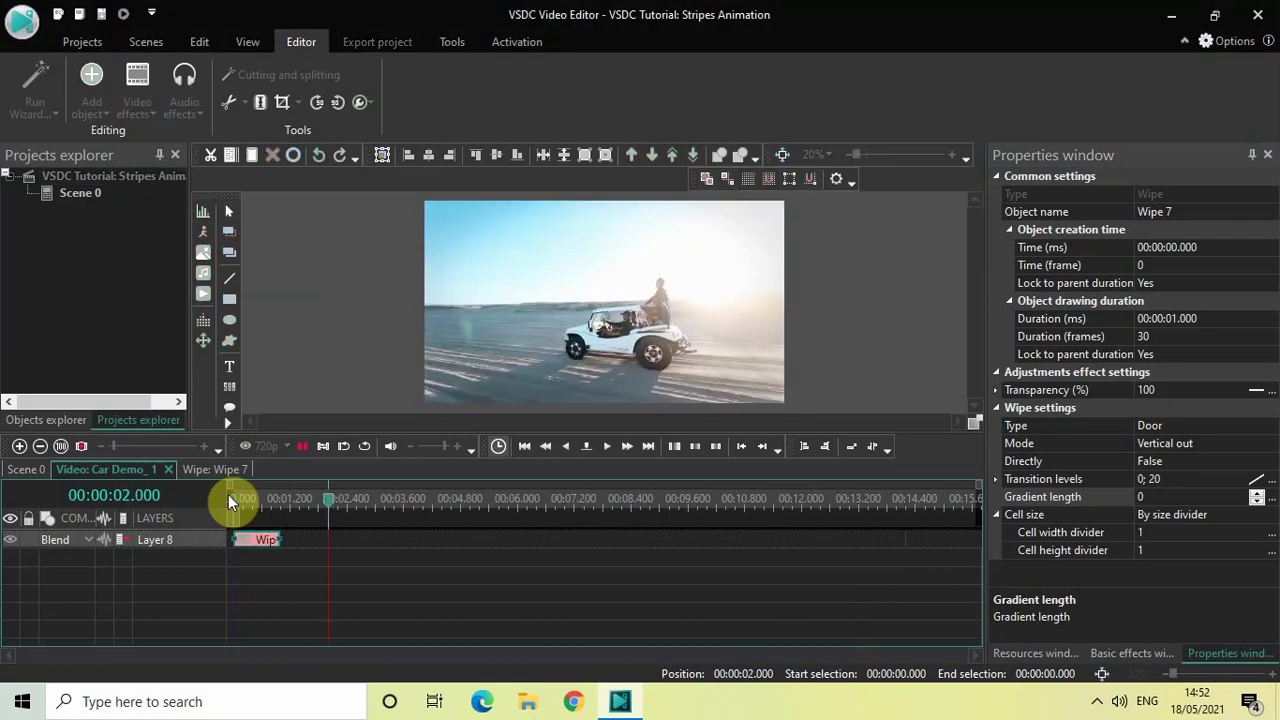
pyautogui.press('space')
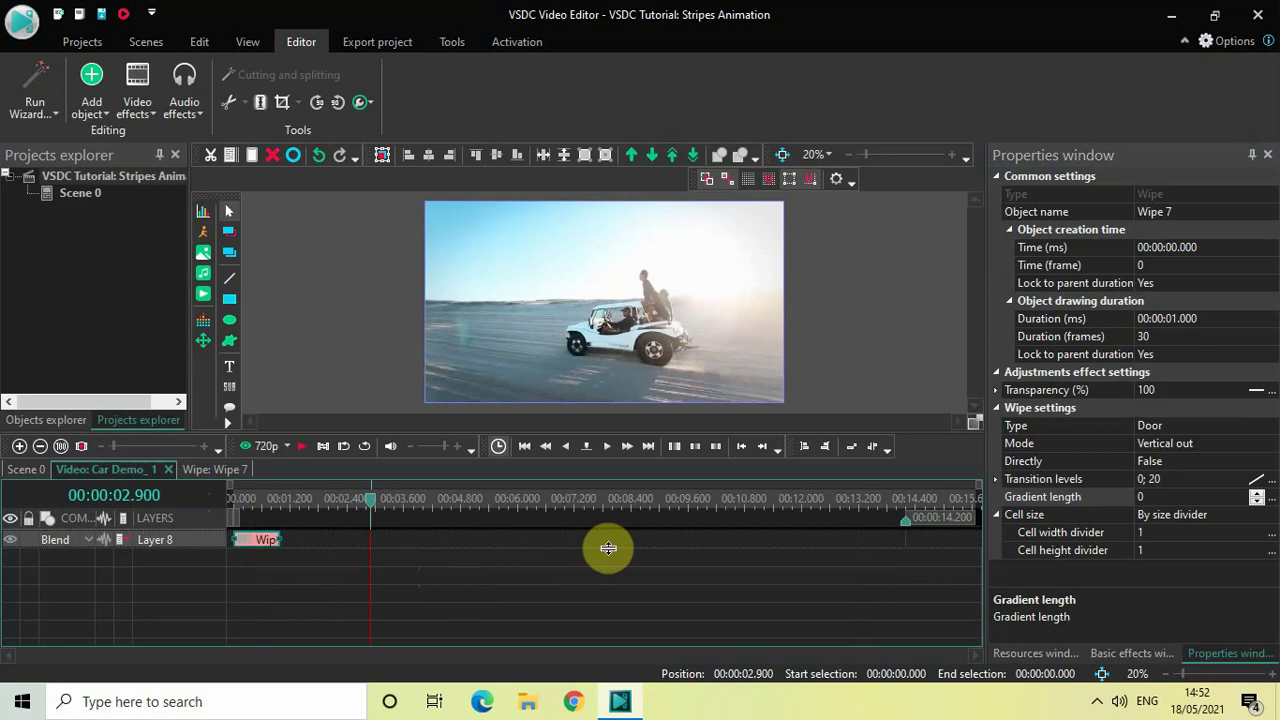
# Step: Add a second Door wipe, Wipe 8, at 00:00:13.200 on new Layer 9
pyautogui.click(137, 104)
pyautogui.moveTo(192, 306)
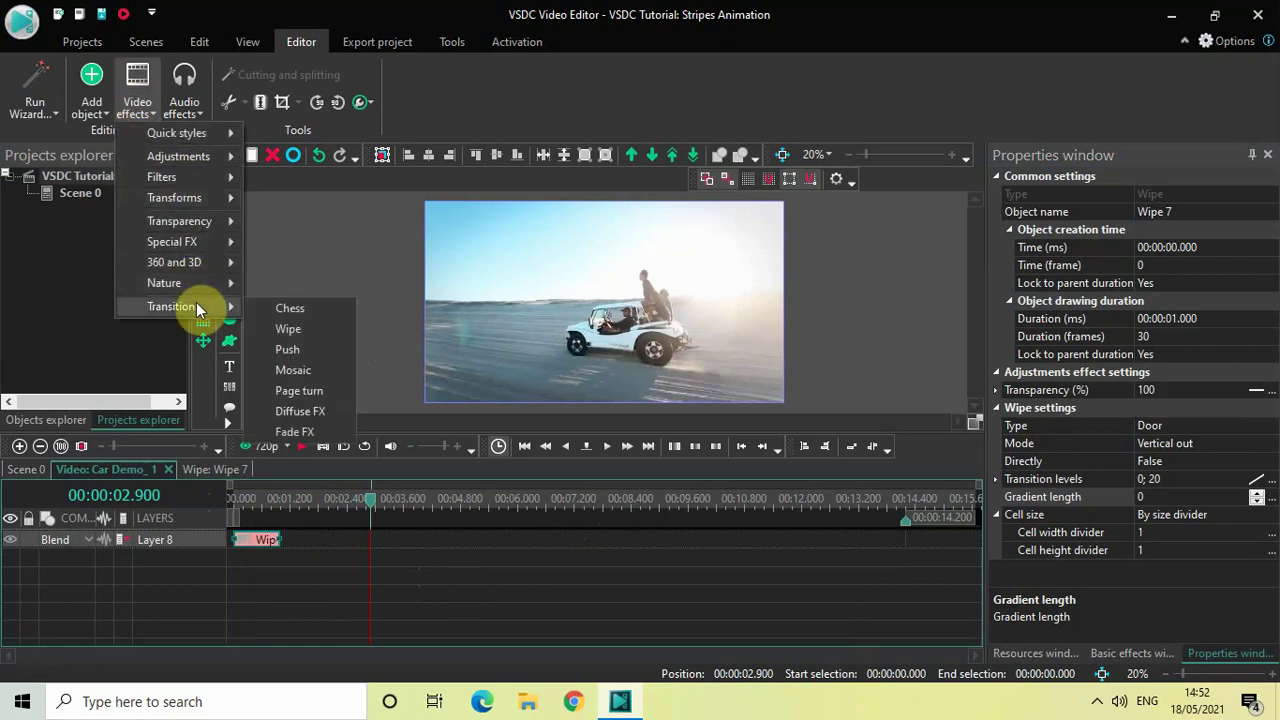
pyautogui.click(290, 329)
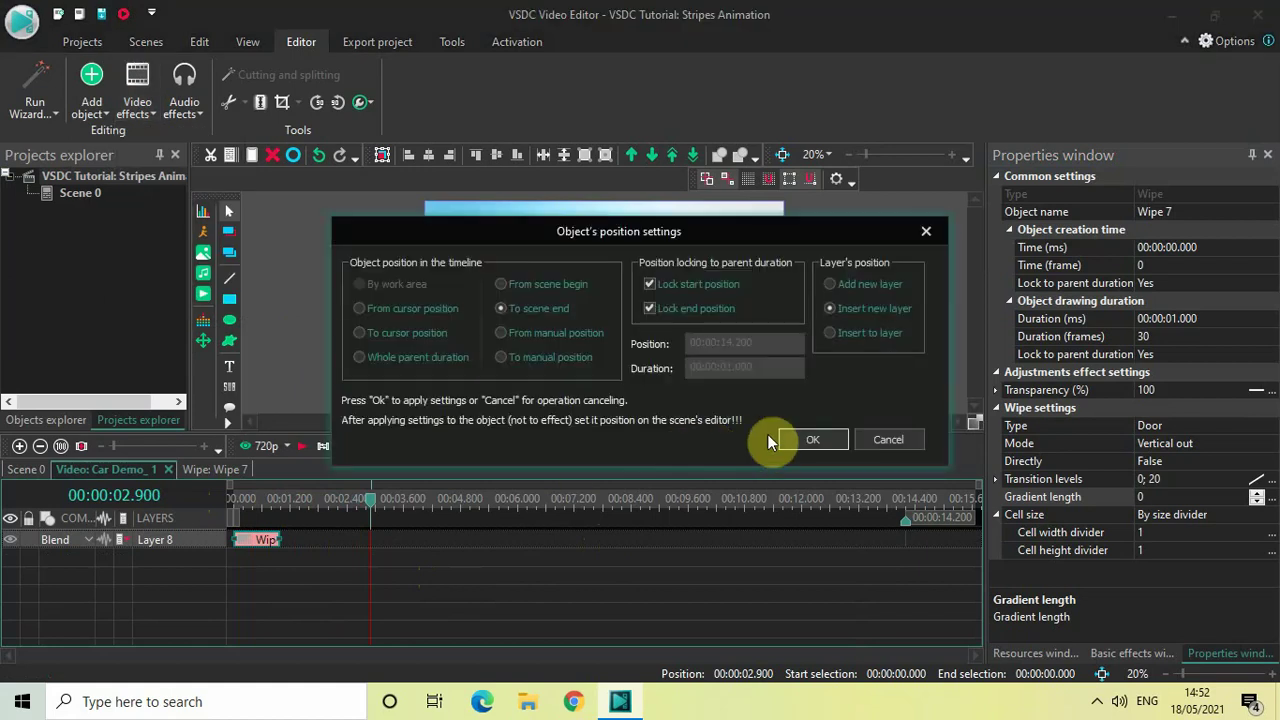
pyautogui.click(788, 437)
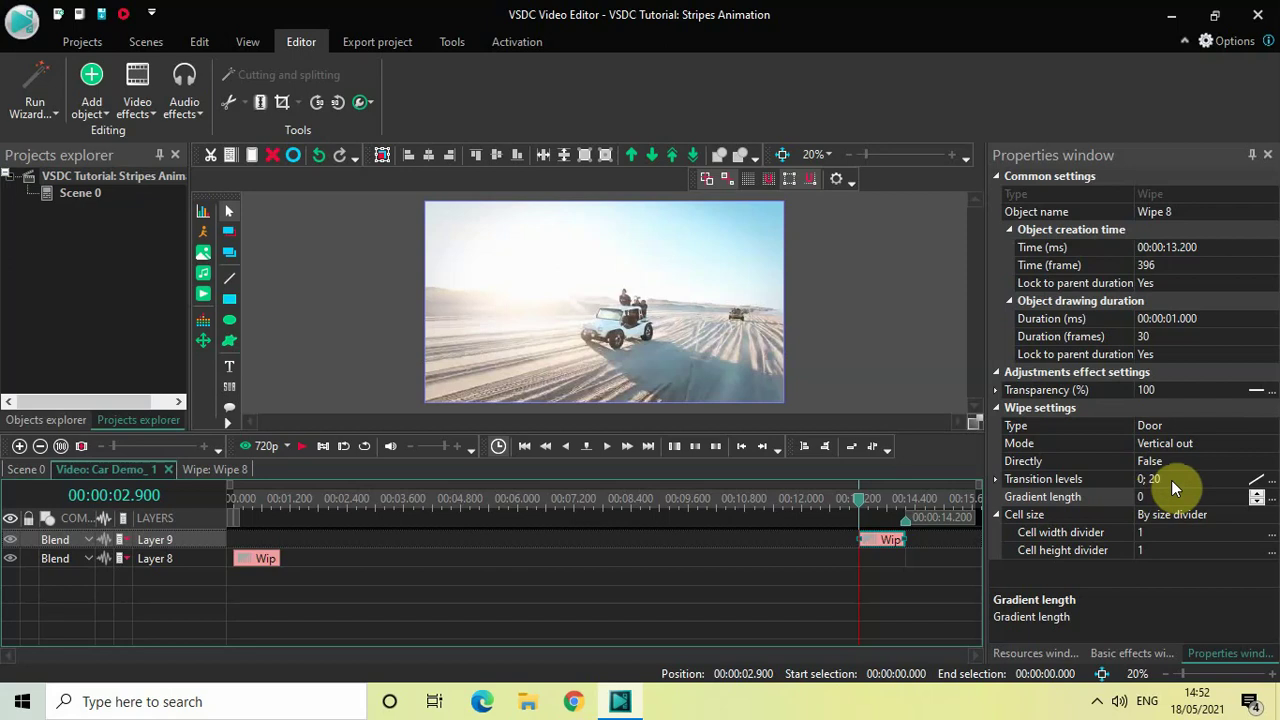
# Step: Replace Wipe 8's transition levels 0; 20 with just 20
pyautogui.click(1171, 480)
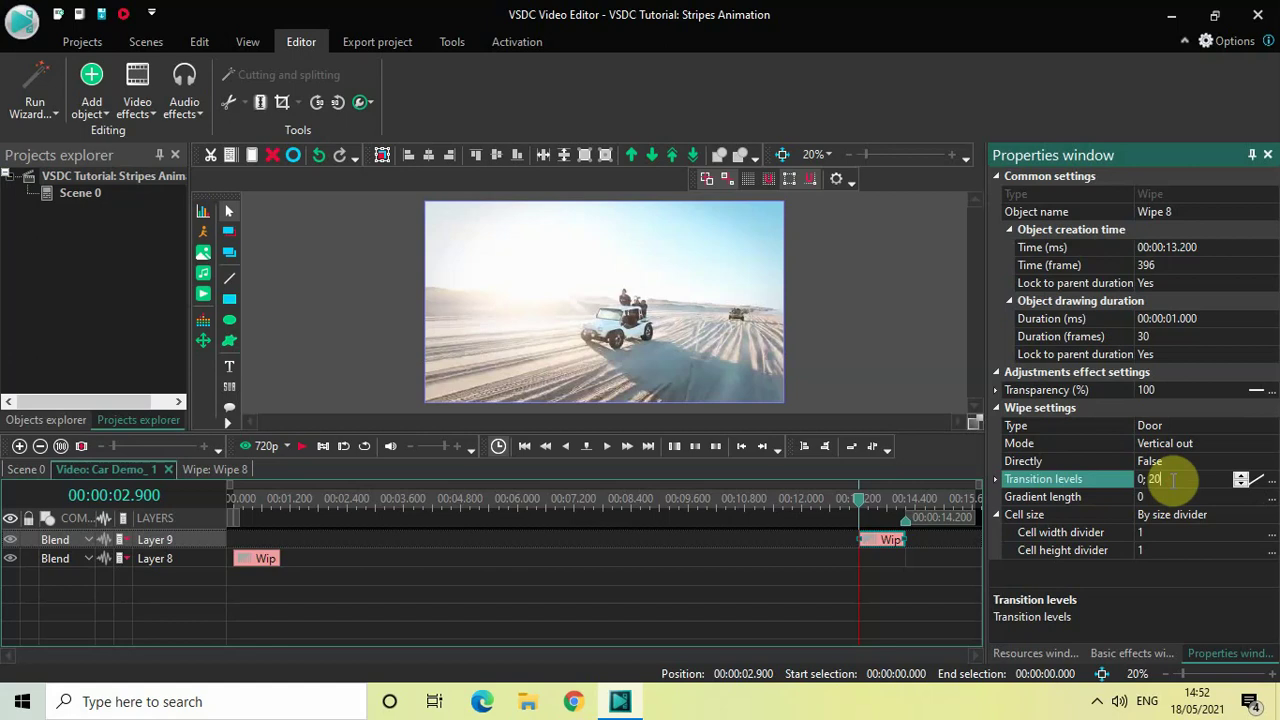
pyautogui.press('BackSpace')
pyautogui.press('BackSpace')
pyautogui.press('BackSpace')
pyautogui.press('BackSpace')
pyautogui.press('BackSpace')
pyautogui.write('20')
pyautogui.press('Return')
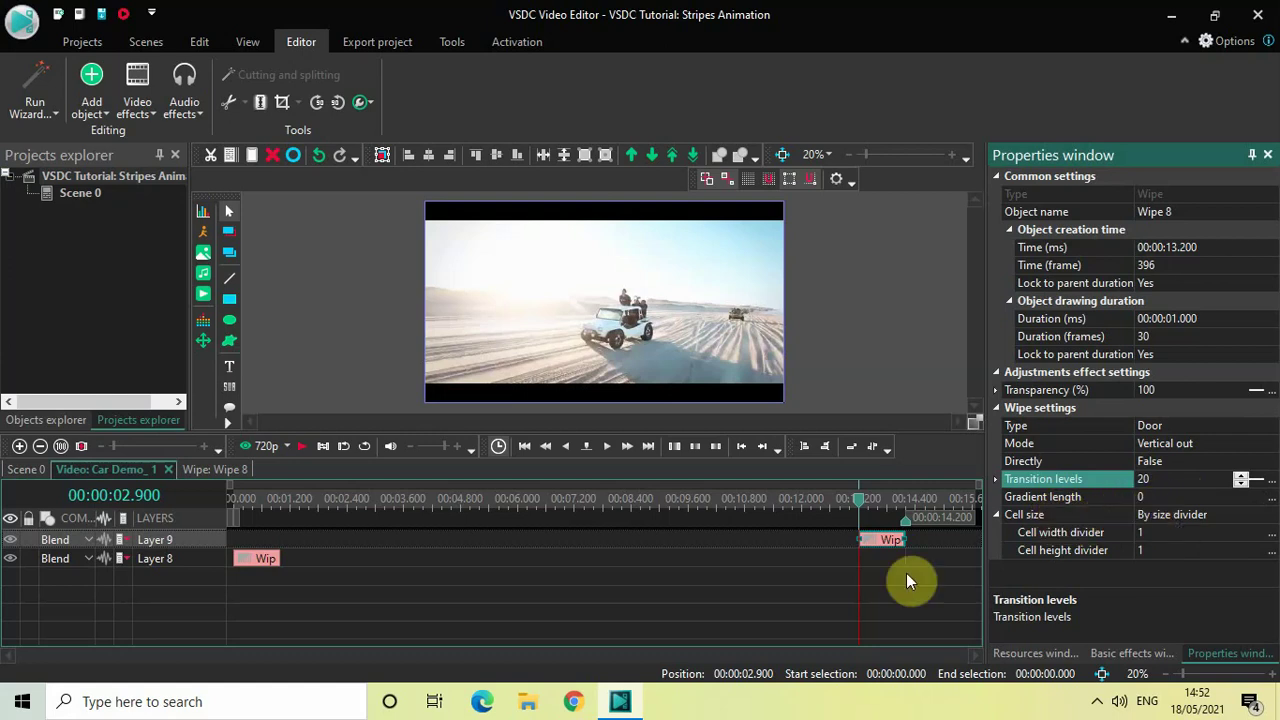
# Step: Extend Wipe 8 to start at 00:01.000, preview the black stripes, and return the playhead to the start
pyautogui.click(859, 540)
pyautogui.moveTo(859, 540); pyautogui.dragTo(286, 516)
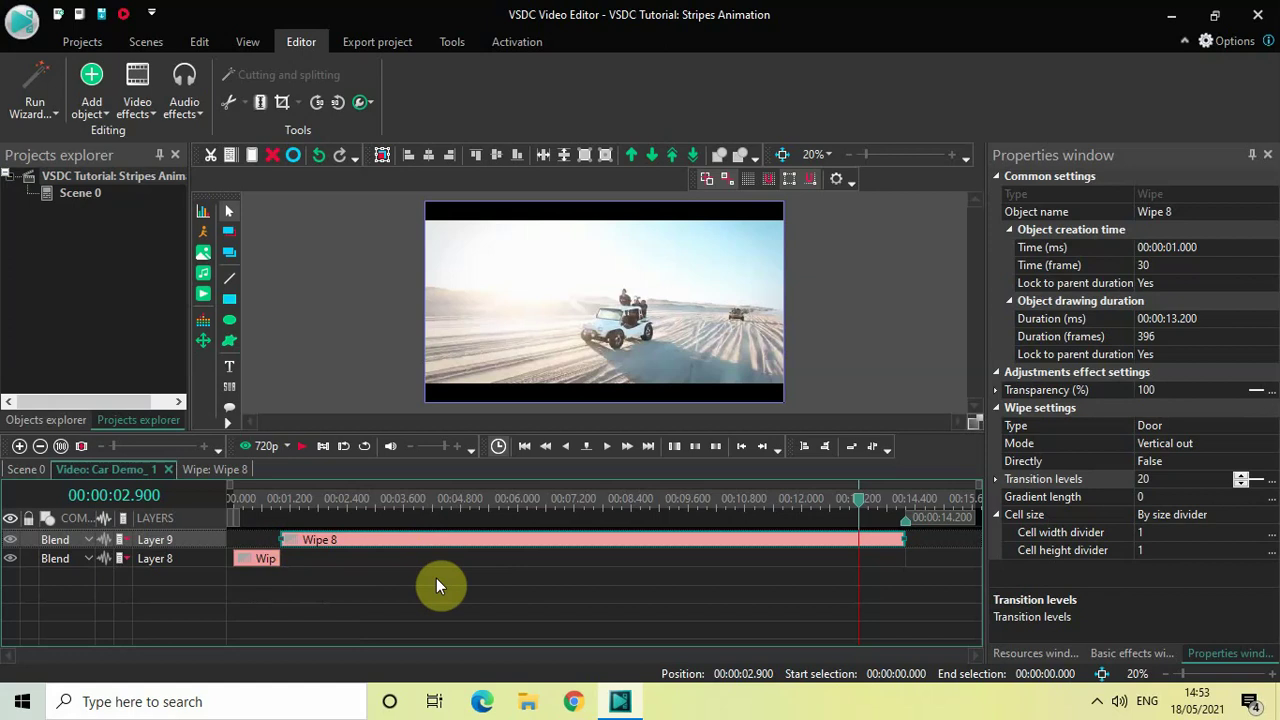
pyautogui.click(228, 494)
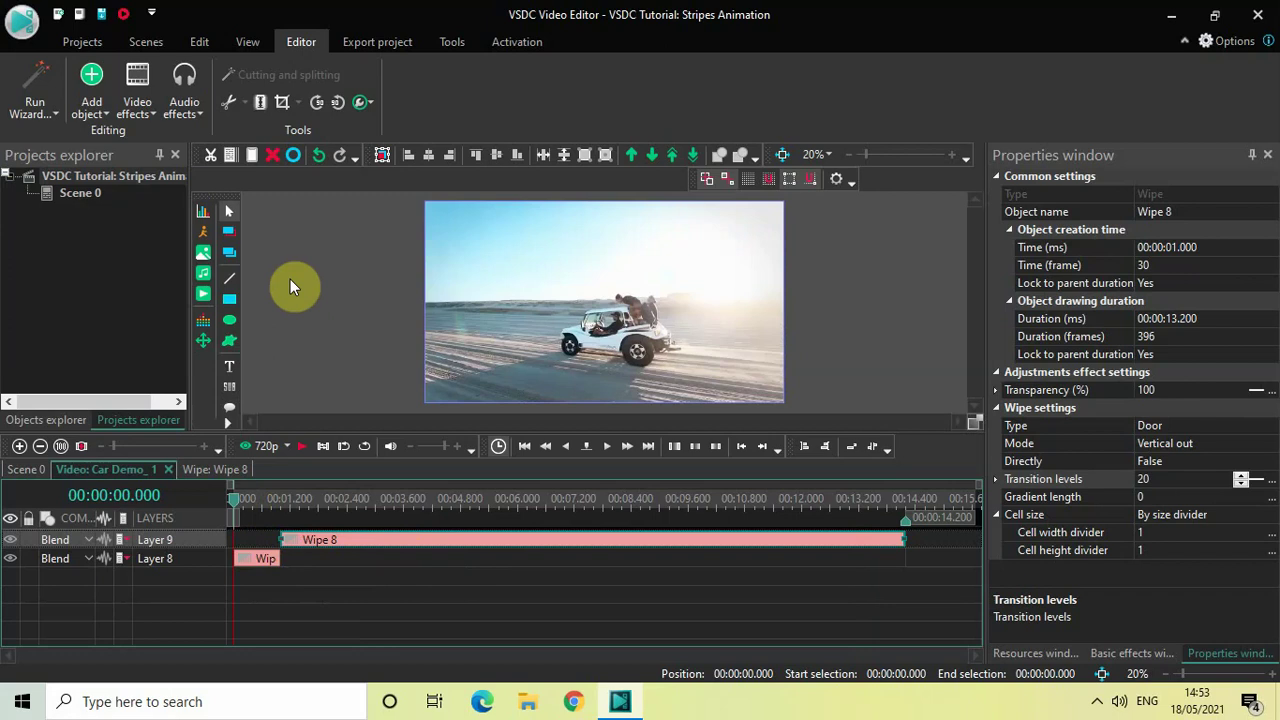
pyautogui.press('space')
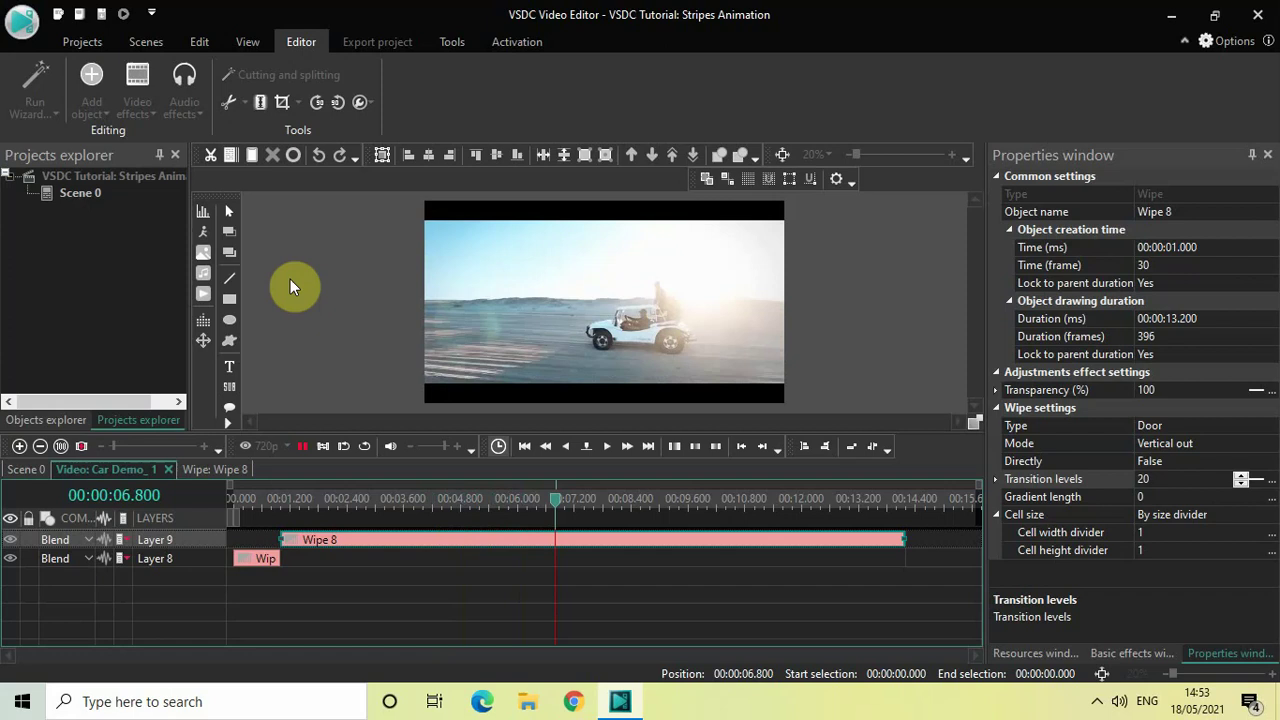
pyautogui.press('space')
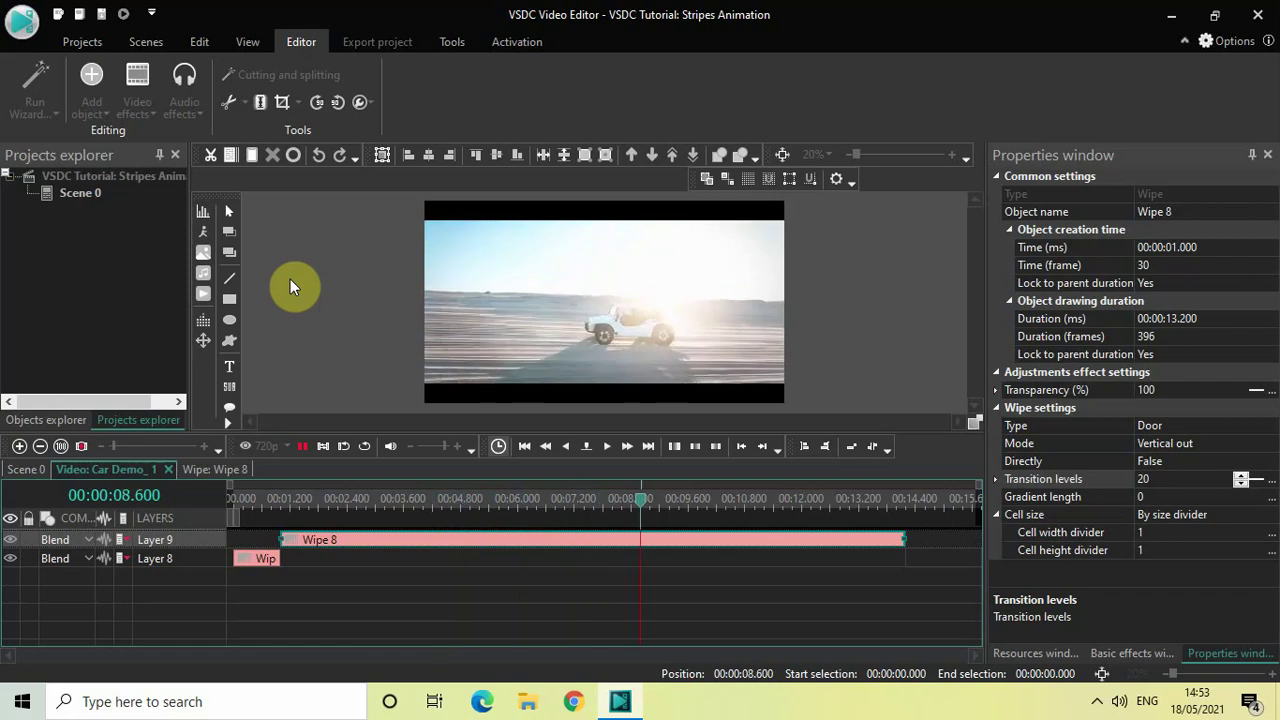
pyautogui.moveTo(632, 505); pyautogui.dragTo(180, 467)
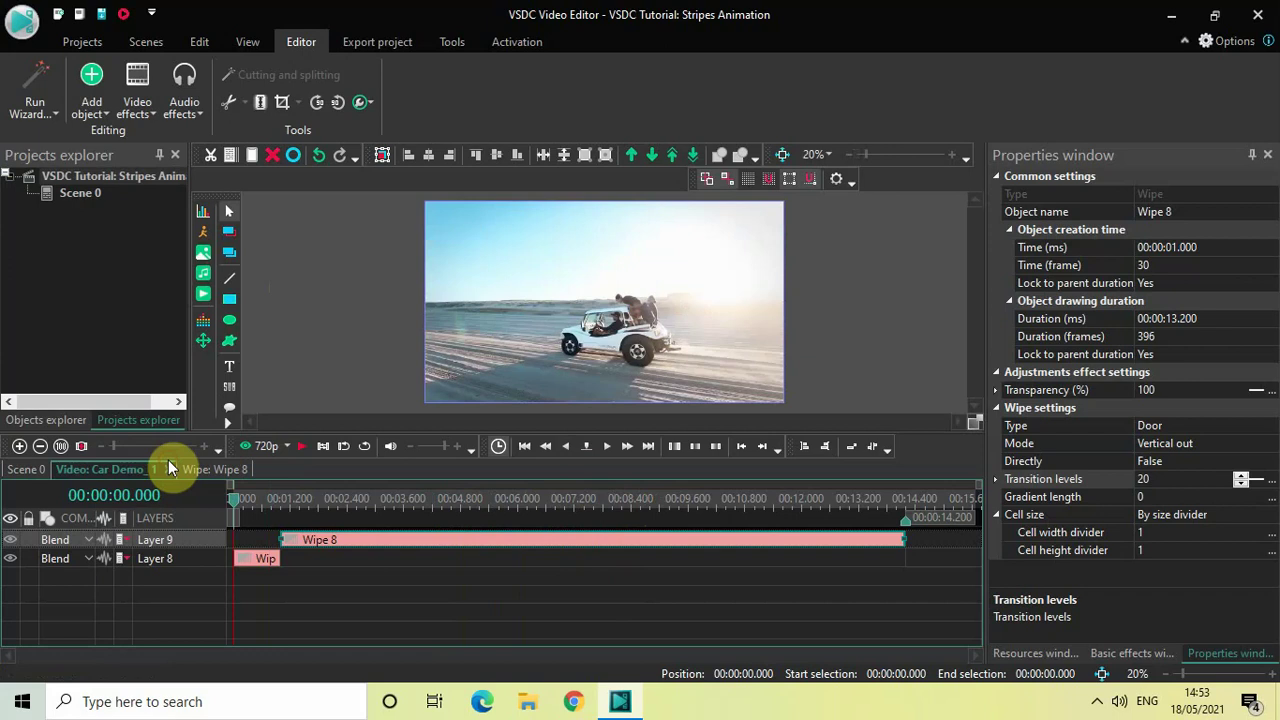
# Step: Add a Fade in transparency effect on new Layer 10 at the start of Car Demo_1
pyautogui.click(424, 621)
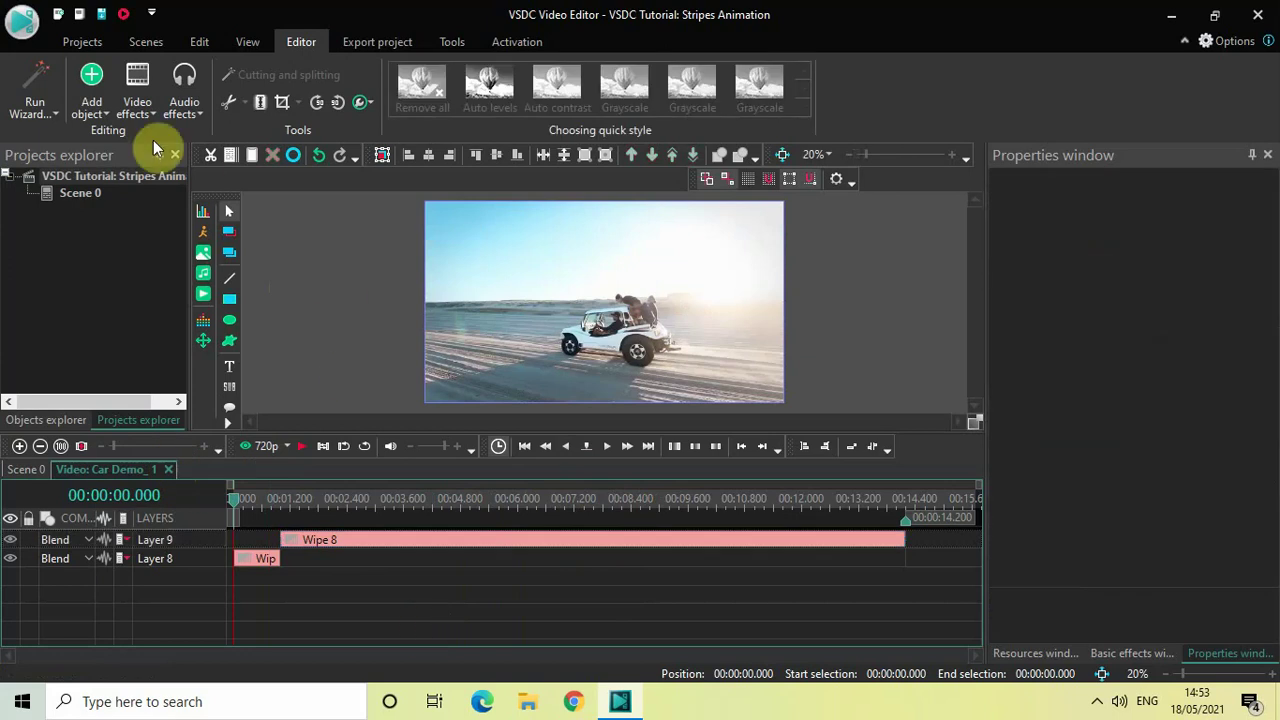
pyautogui.click(138, 108)
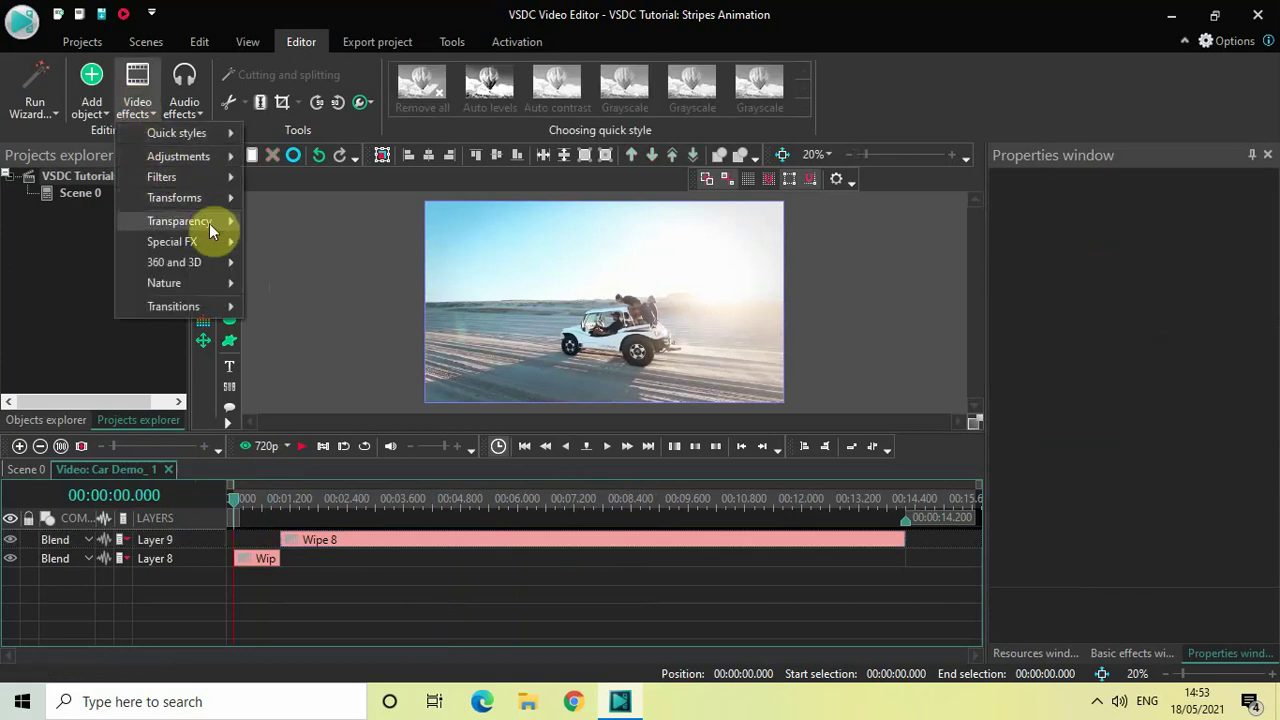
pyautogui.moveTo(209, 223)
pyautogui.click(320, 219)
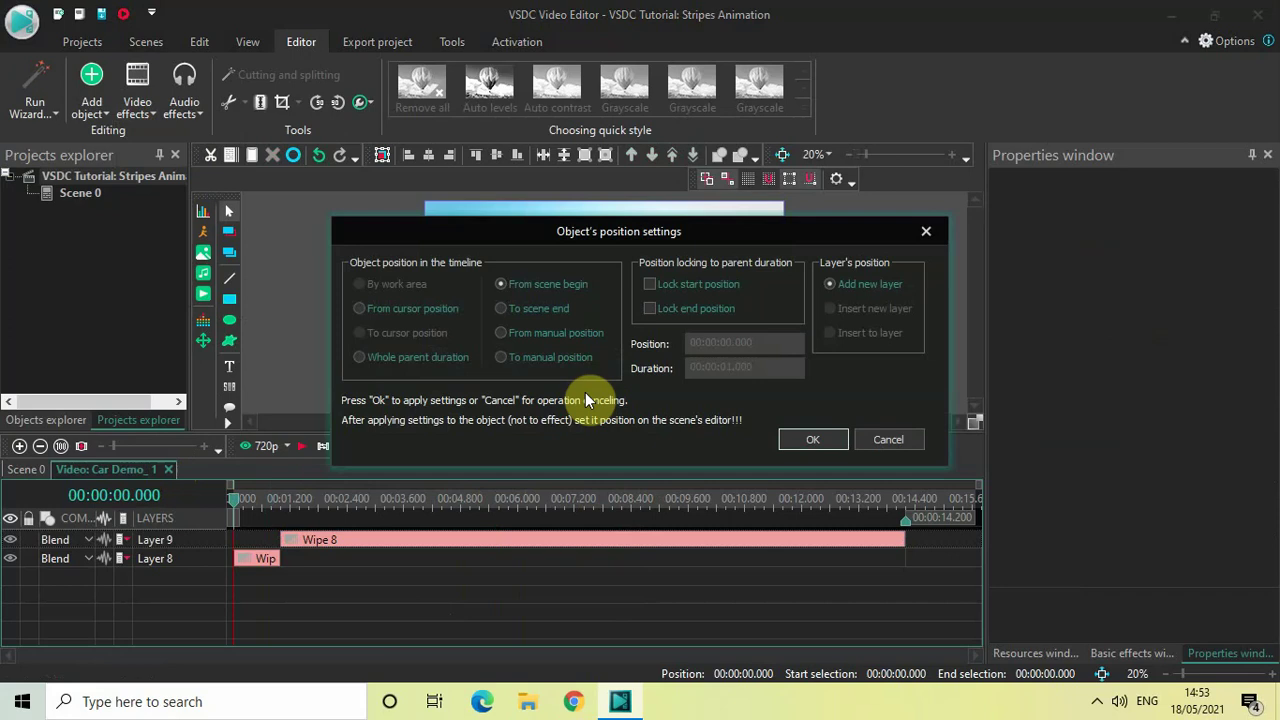
pyautogui.click(795, 440)
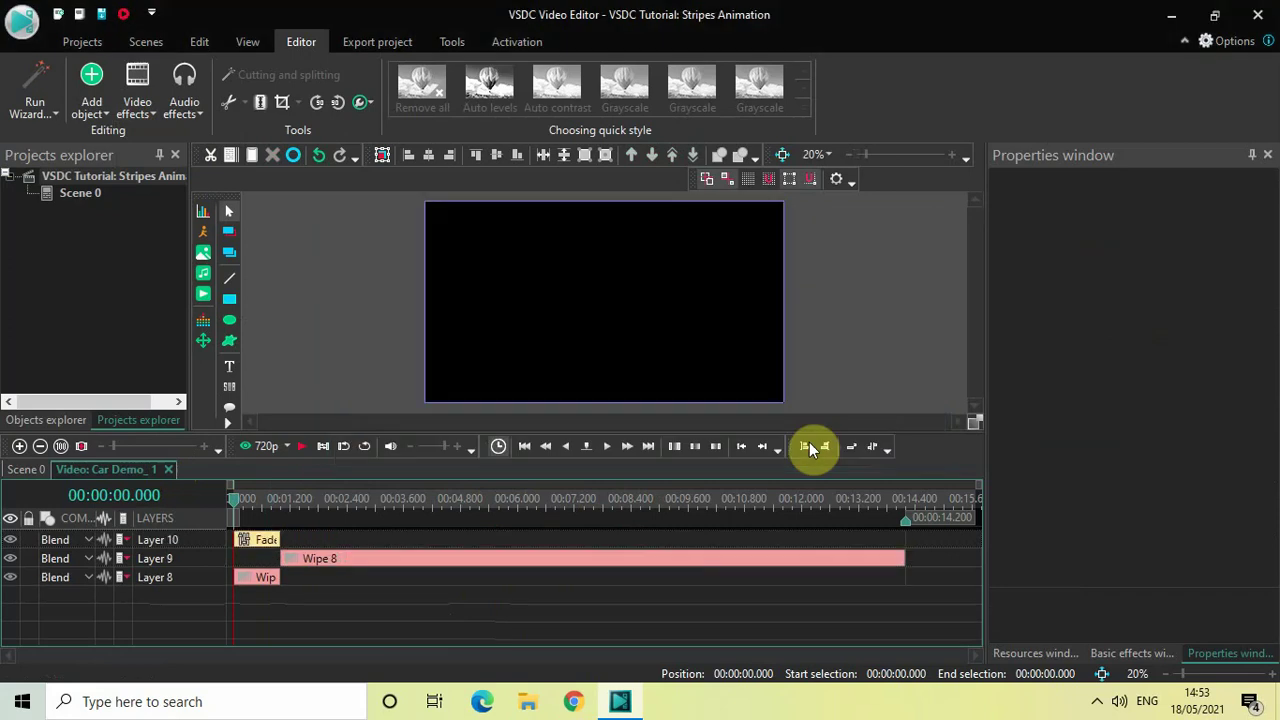
pyautogui.click(541, 627)
pyautogui.press('space')
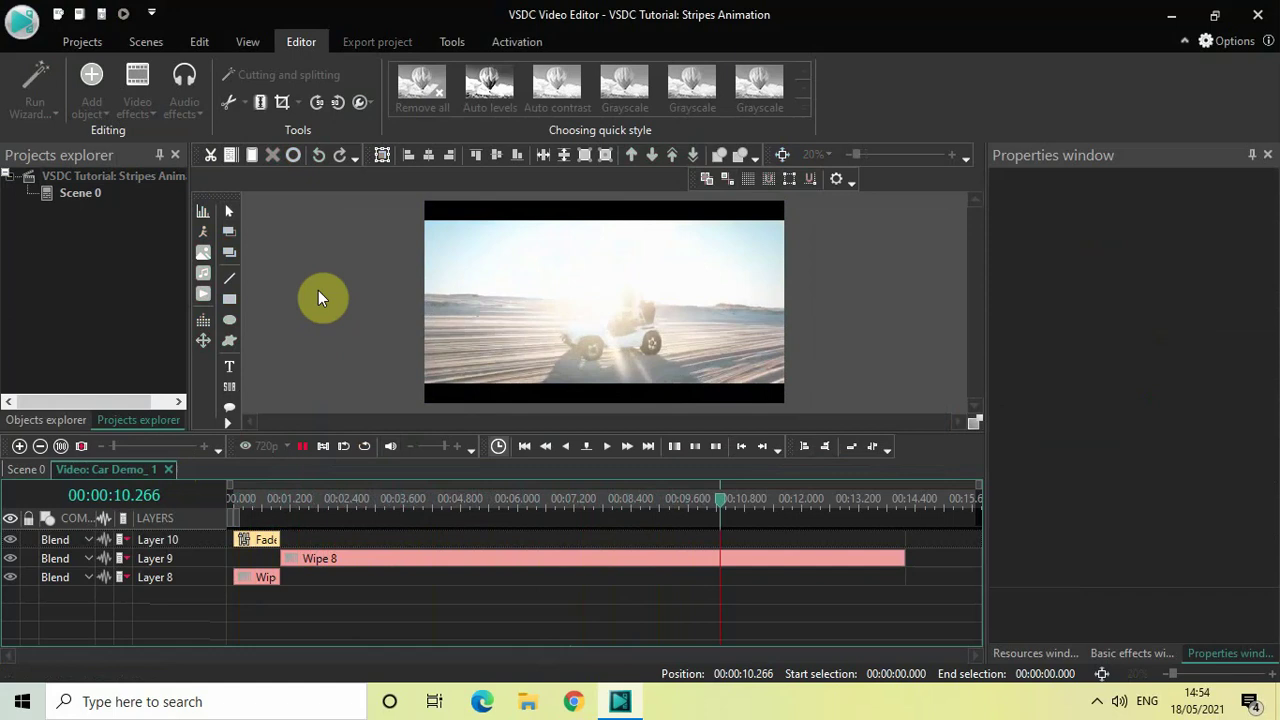
pyautogui.press('space')
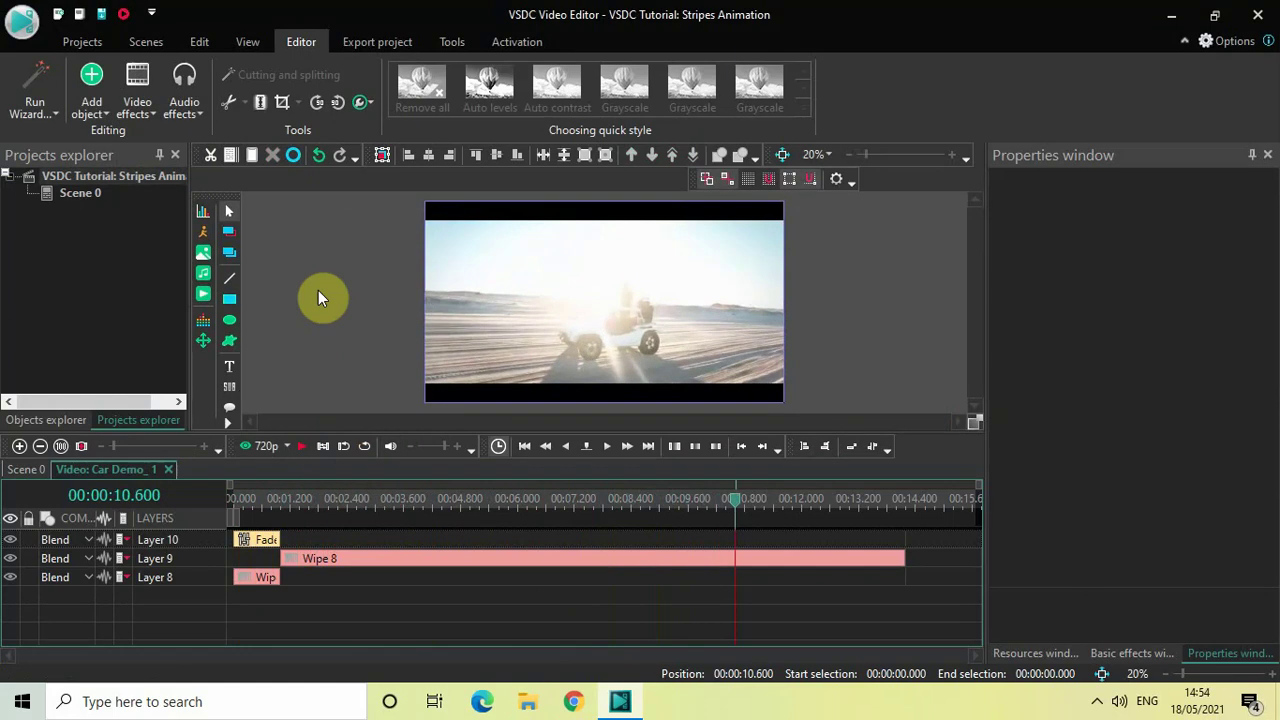